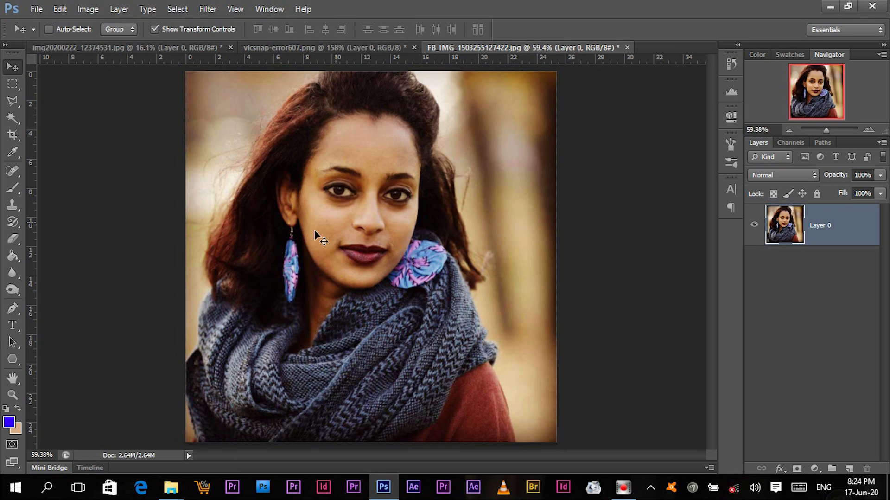
Add the white Century Gothic text "Face" over the lower part of the scarf.
{"action": "left_click", "coordinate": [12, 325]}
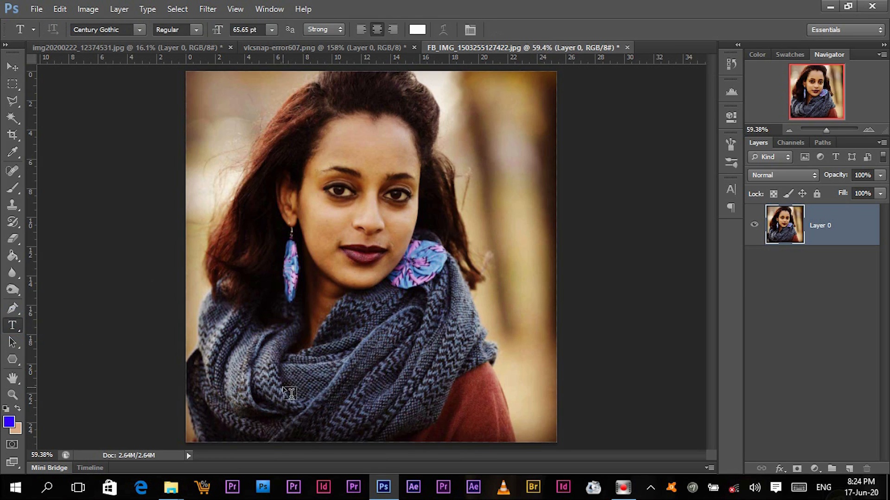
{"action": "left_click", "coordinate": [264, 345]}
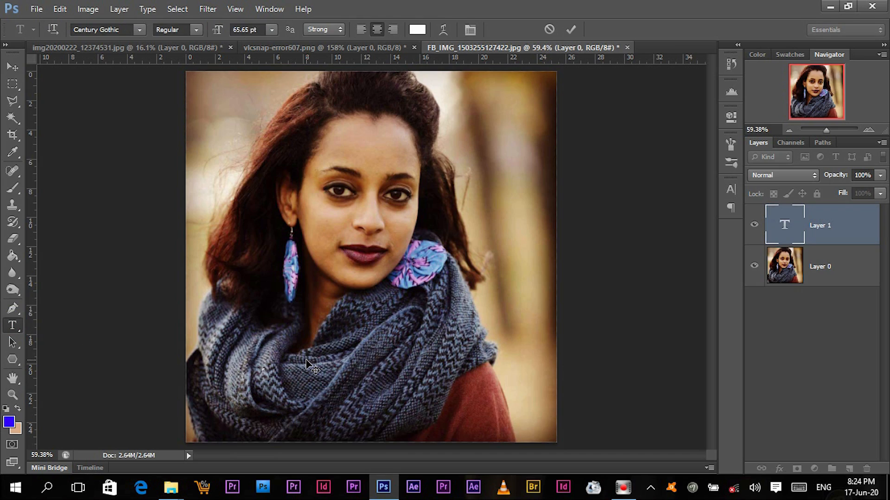
{"action": "type", "text": "Face"}
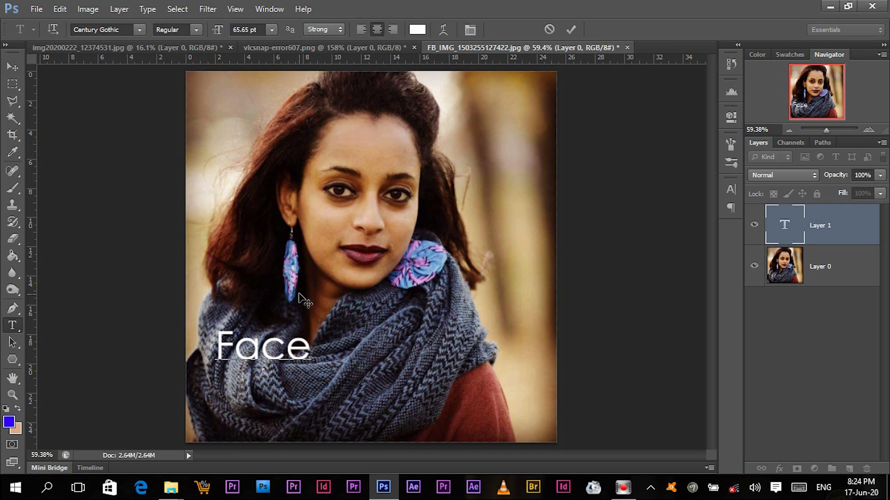
{"action": "left_click_drag", "start_coordinate": [307, 296], "coordinate": [389, 348]}
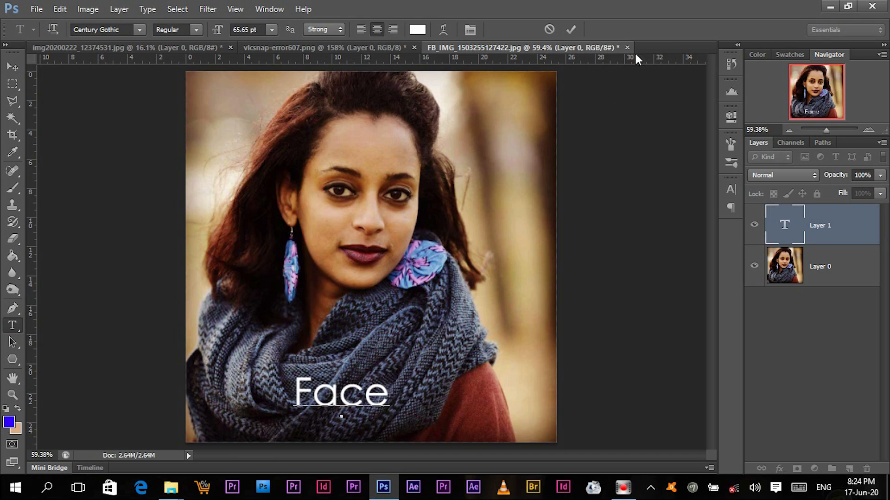
{"action": "left_click", "coordinate": [574, 29]}
Add a separate text layer reading "Bright" and place it directly above the word "Face".
{"action": "left_click", "coordinate": [347, 284]}
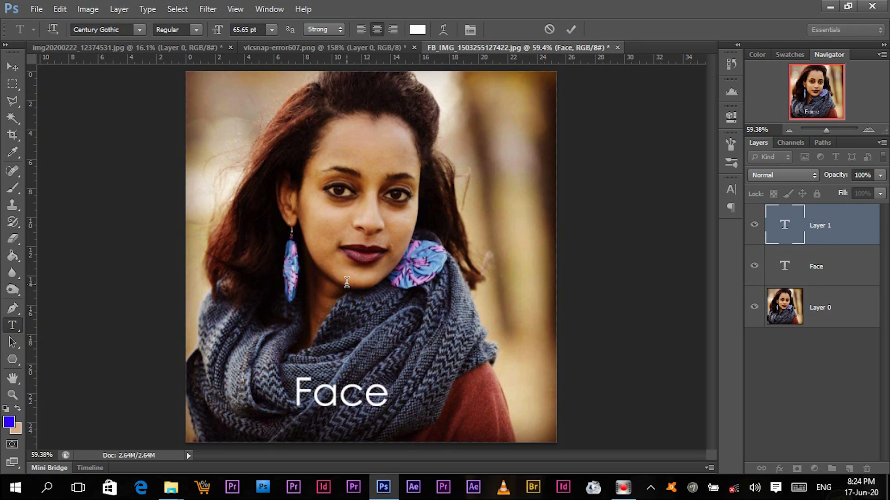
{"action": "type", "text": "Bright"}
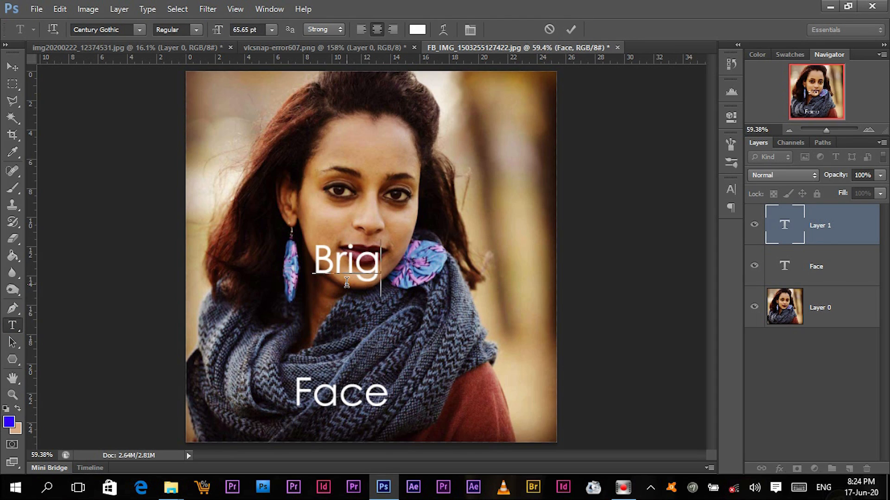
{"action": "left_click", "coordinate": [572, 29]}
{"action": "left_click", "coordinate": [12, 67]}
{"action": "left_click_drag", "start_coordinate": [338, 135], "coordinate": [345, 231]}
Enlarge "Face" to about 244% and reposition both words as a stacked title low on the scarf.
{"action": "left_click", "coordinate": [814, 259]}
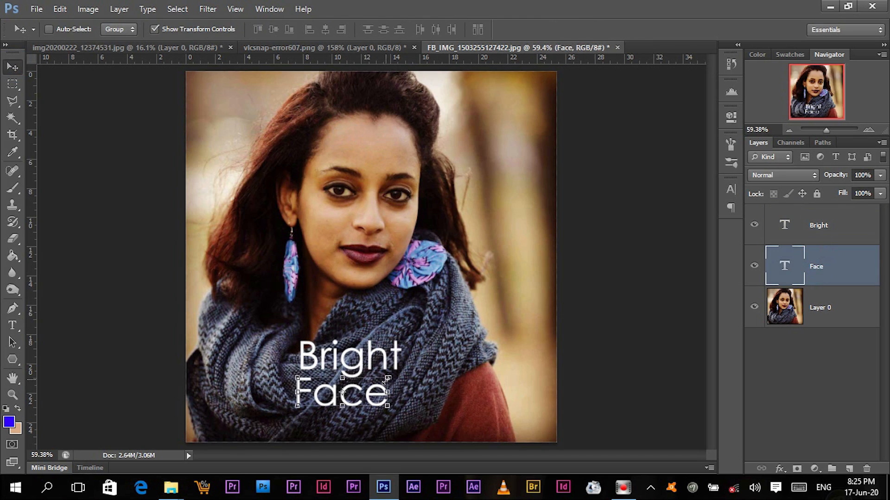
{"action": "key", "text": "ctrl+t"}
{"action": "left_click_drag", "start_coordinate": [386, 379], "coordinate": [523, 319]}
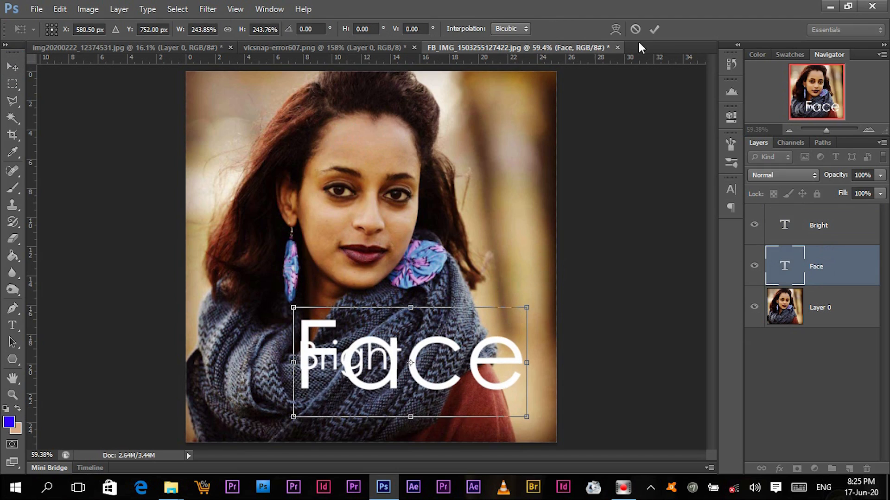
{"action": "left_click", "coordinate": [655, 29]}
{"action": "left_click_drag", "start_coordinate": [475, 179], "coordinate": [403, 219]}
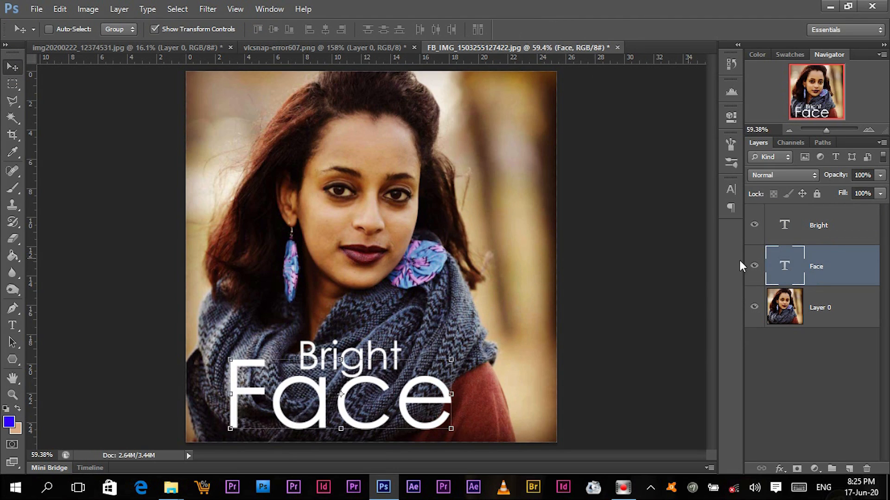
{"action": "left_click", "coordinate": [804, 222]}
{"action": "left_click_drag", "start_coordinate": [559, 247], "coordinate": [523, 247]}
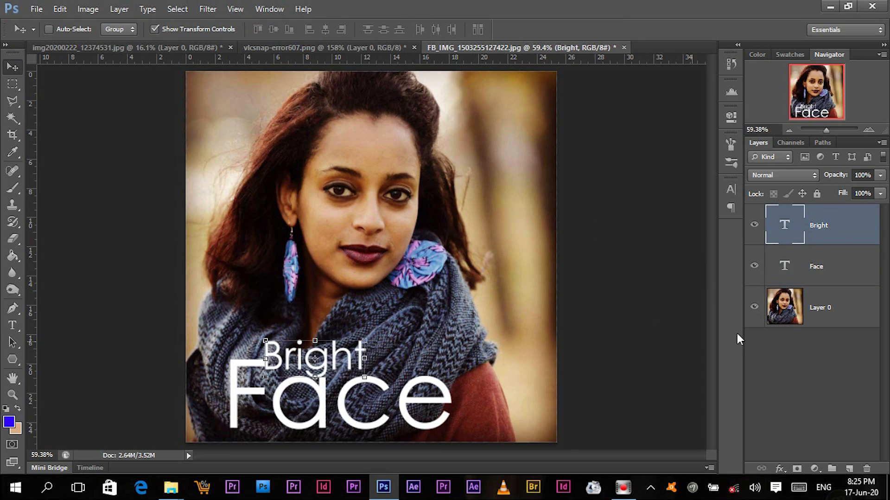
{"action": "left_click", "coordinate": [830, 265], "text": "shift"}
{"action": "key", "text": "ctrl+e"}
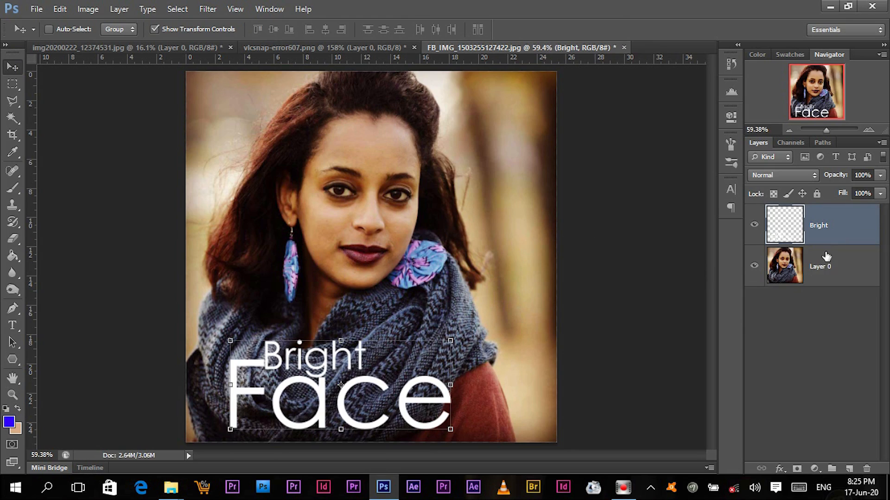
{"action": "key", "text": "ctrl+z"}
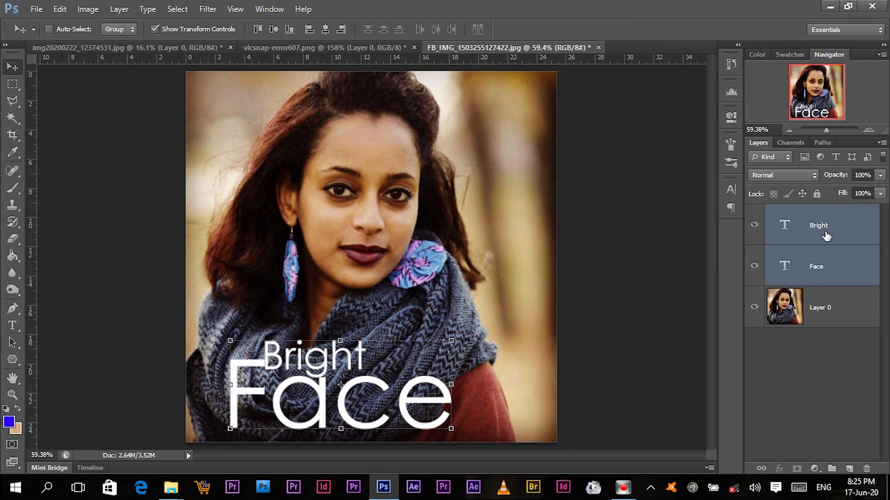
Merge the "Bright" and "Face" text layers into a single layer.
{"action": "left_click", "coordinate": [824, 224]}
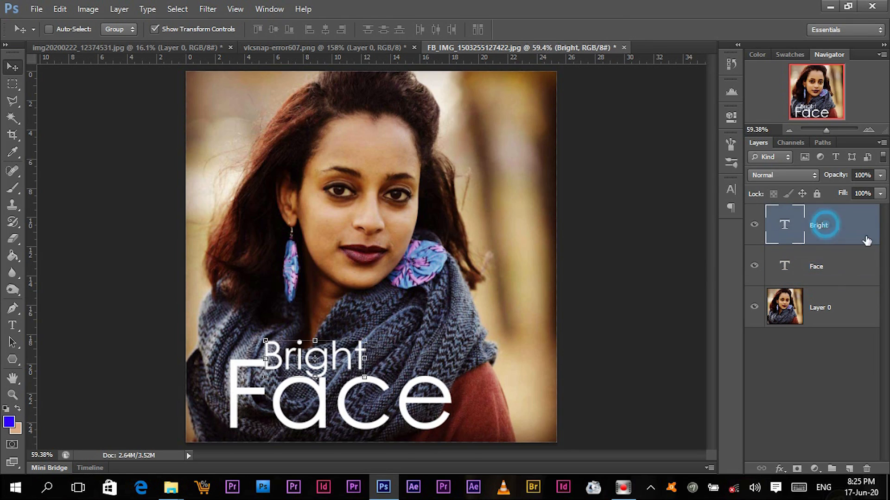
{"action": "left_click", "coordinate": [827, 267], "text": "shift"}
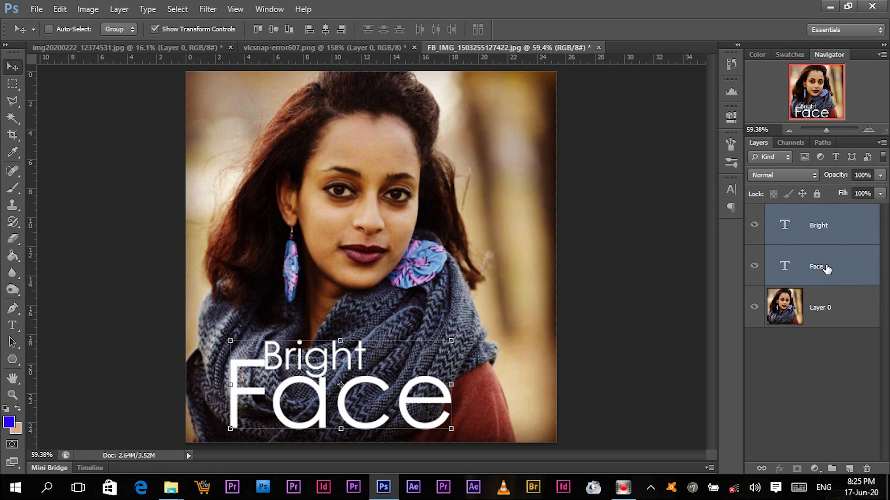
{"action": "right_click", "coordinate": [827, 267]}
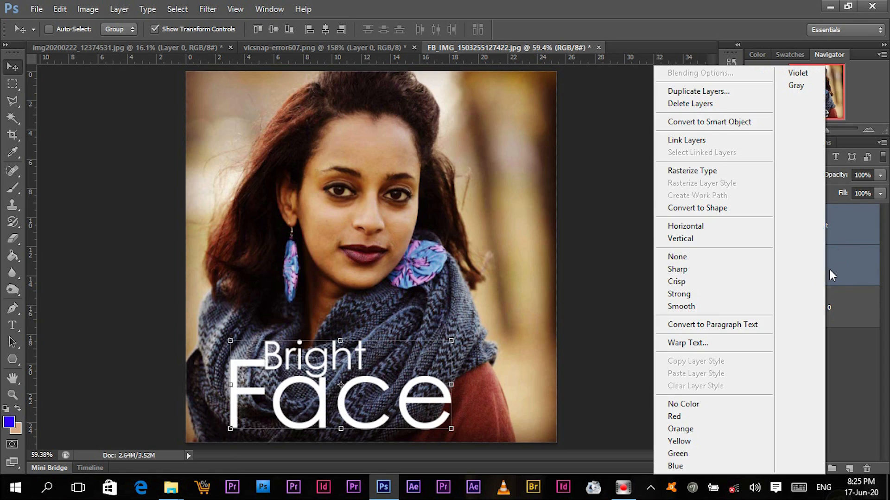
{"action": "left_click", "coordinate": [839, 271]}
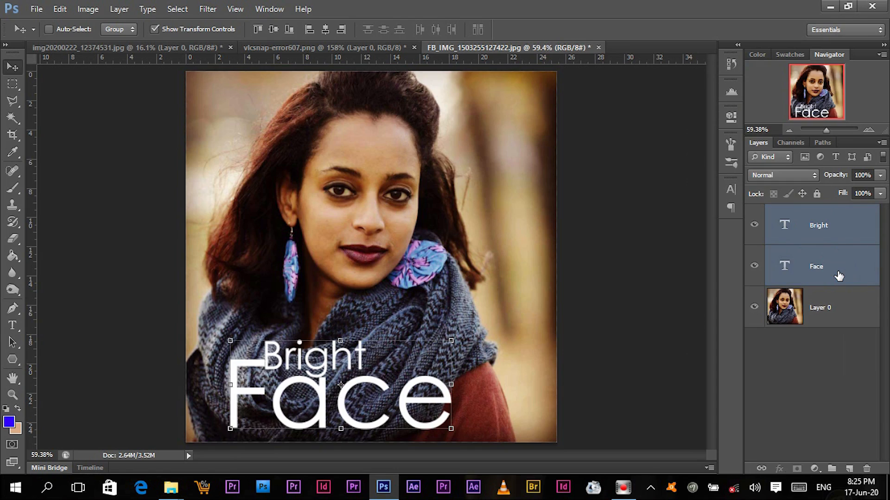
{"action": "key", "text": "ctrl+e"}
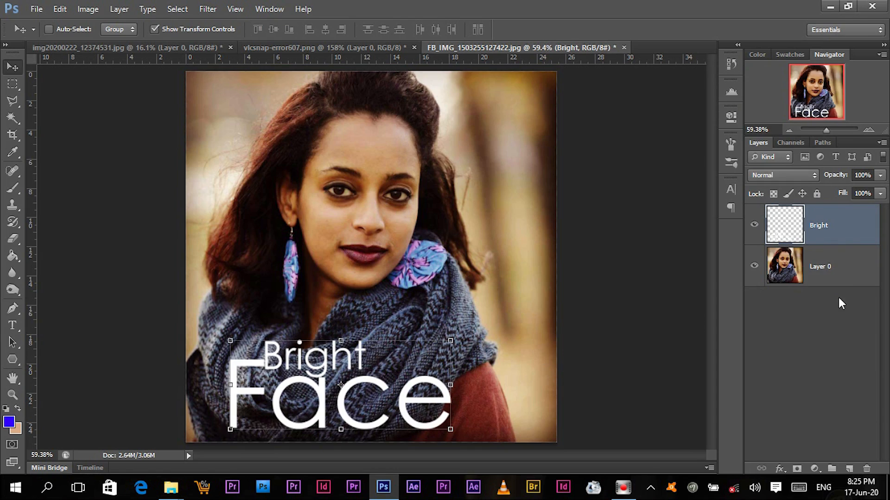
Nudge the merged title slightly to the right and merge it with the photo on Layer 0.
{"action": "left_click", "coordinate": [843, 269]}
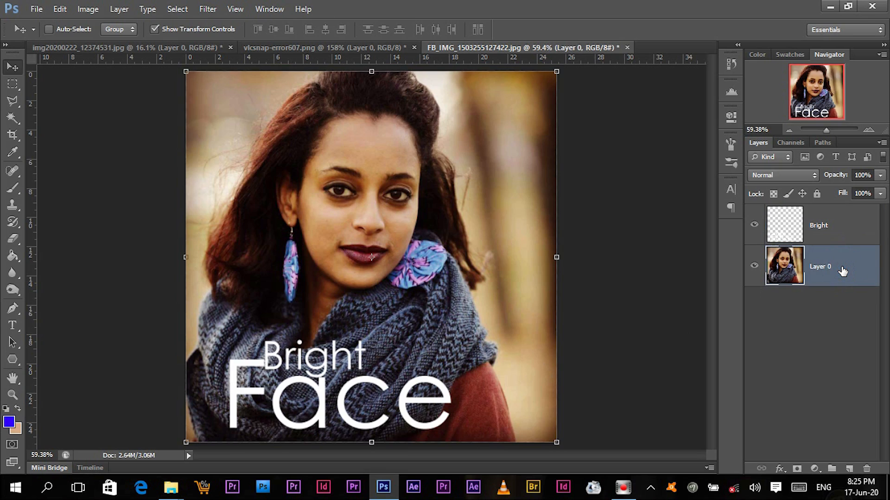
{"action": "left_click", "coordinate": [842, 235]}
{"action": "mouse_move", "coordinate": [433, 377]}
{"action": "left_mouse_down"}
{"action": "mouse_move", "coordinate": [447, 380]}
{"action": "mouse_move", "coordinate": [438, 378]}
{"action": "left_mouse_up"}
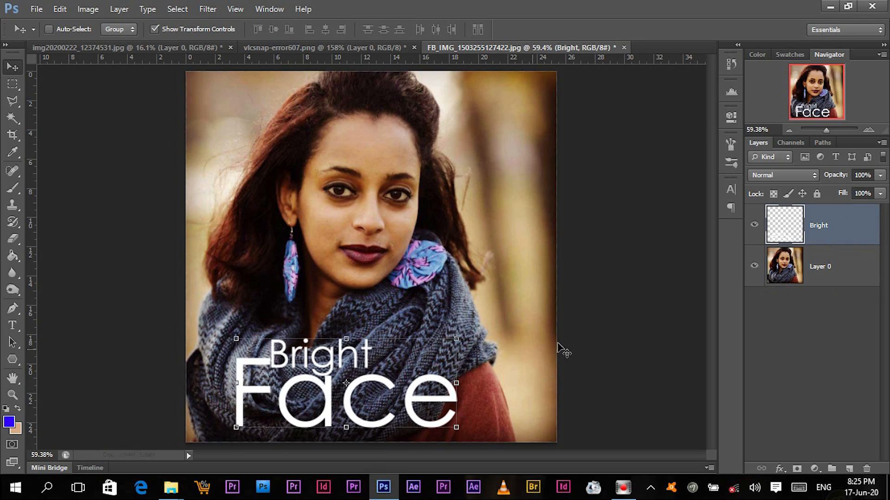
{"action": "left_click", "coordinate": [825, 269], "text": "ctrl"}
{"action": "key", "text": "ctrl+e"}
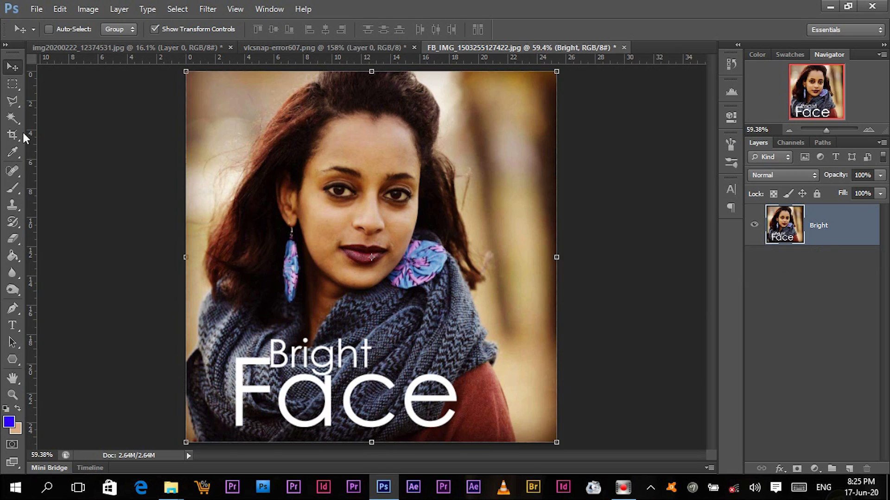
Select every white letter of "Bright Face" with the Magic Wand in add-to-selection mode at tolerance 32.
{"action": "left_click", "coordinate": [14, 119]}
{"action": "left_click", "coordinate": [75, 116]}
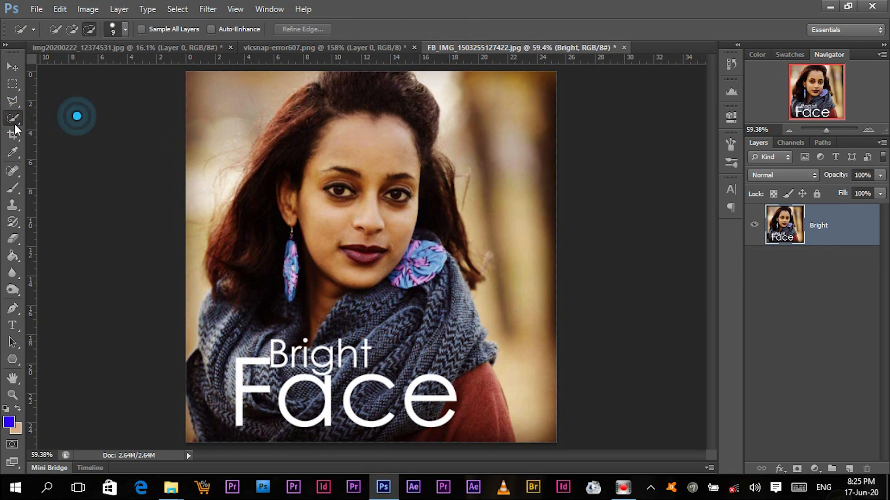
{"action": "left_click_drag", "start_coordinate": [14, 121], "coordinate": [48, 128]}
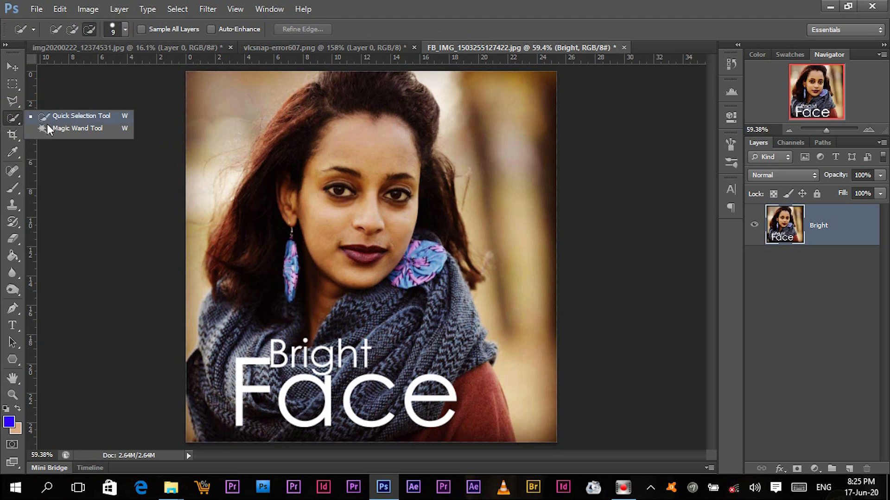
{"action": "left_click", "coordinate": [71, 129]}
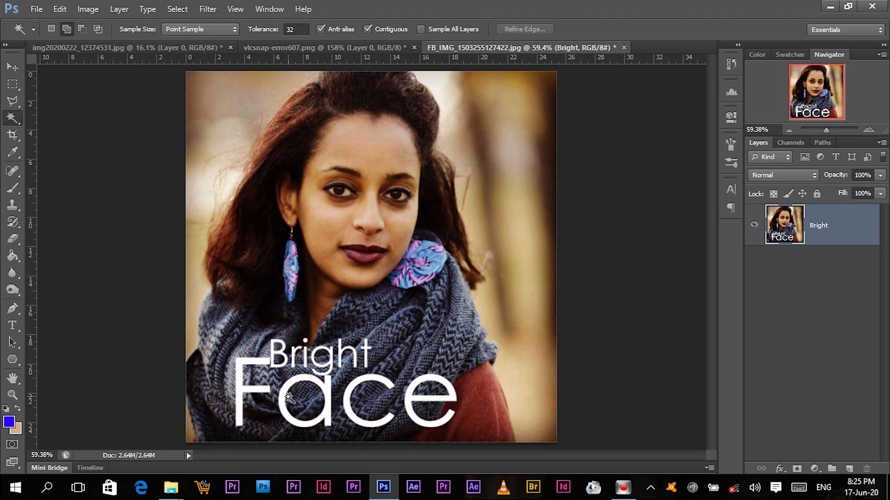
{"action": "left_click", "coordinate": [239, 390]}
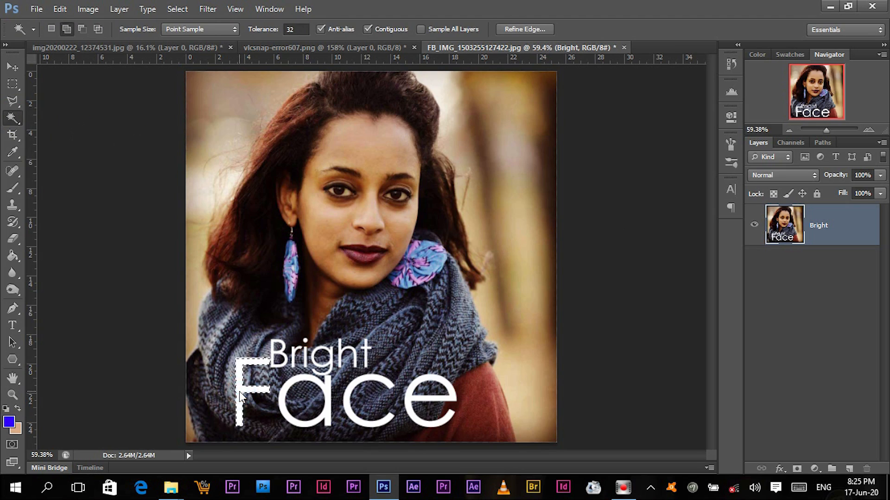
{"action": "left_click", "coordinate": [69, 30]}
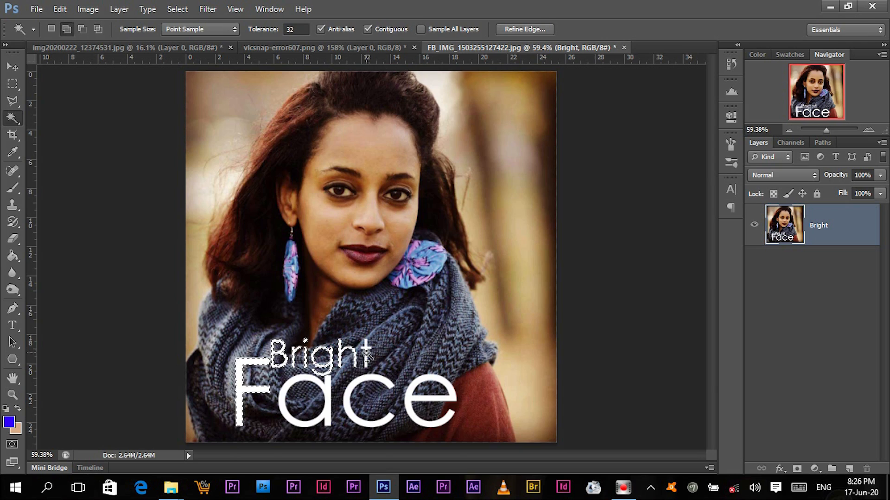
{"action": "left_click", "coordinate": [438, 381]}
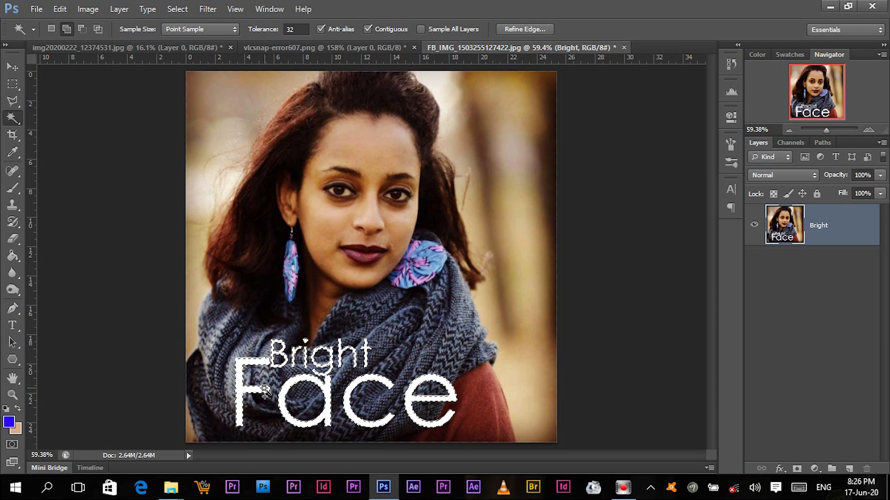
{"action": "scroll", "coordinate": [256, 360], "scroll_direction": "up", "scroll_amount": 5}
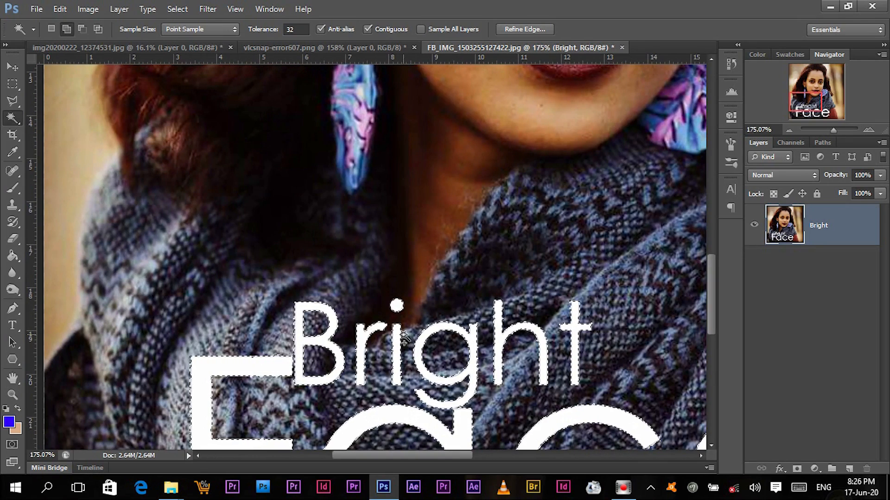
{"action": "scroll", "coordinate": [404, 337], "scroll_direction": "down", "scroll_amount": 5}
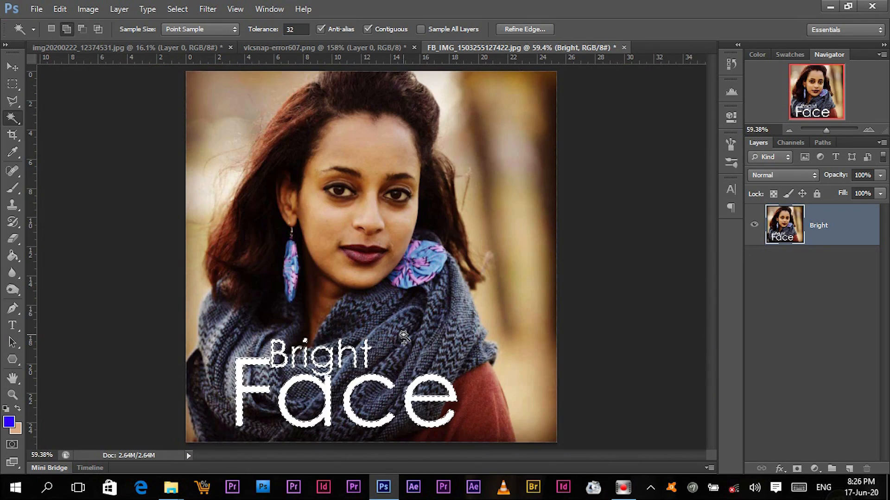
Expand the letter selection by 4 pixels.
{"action": "left_click", "coordinate": [184, 13]}
{"action": "mouse_move", "coordinate": [223, 156]}
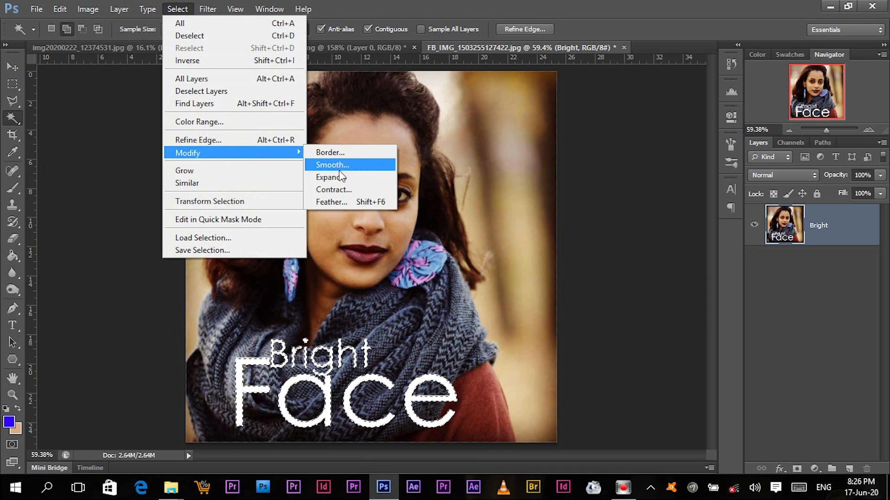
{"action": "left_click", "coordinate": [347, 179]}
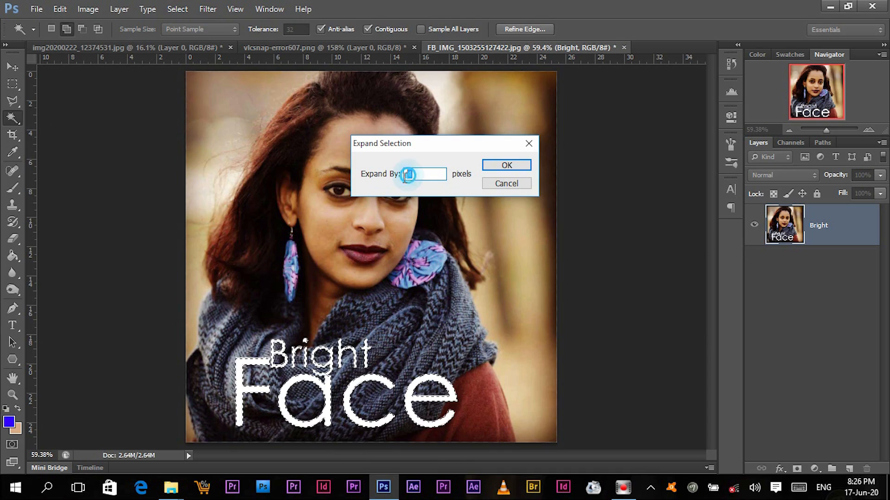
{"action": "left_click", "coordinate": [410, 174]}
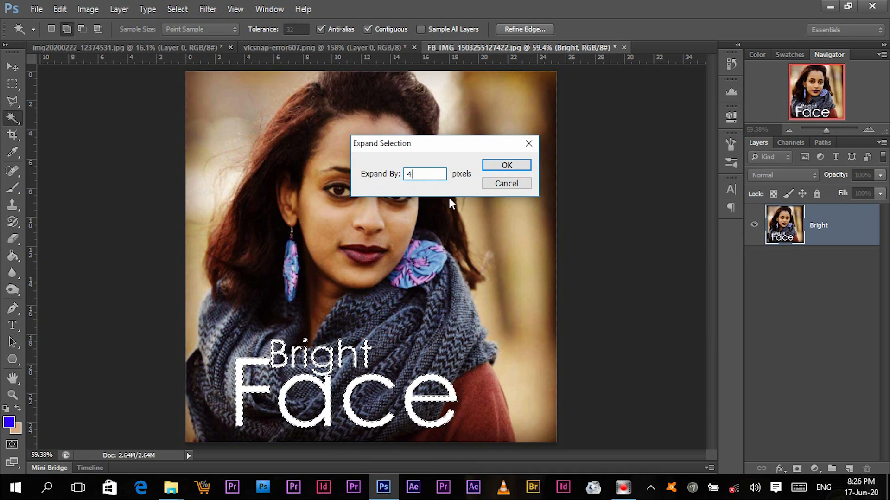
{"action": "left_click", "coordinate": [499, 164]}
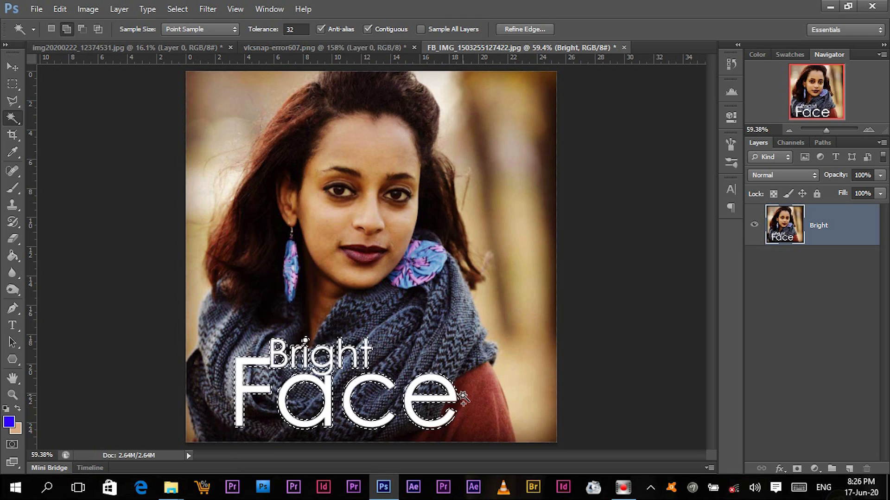
{"action": "left_click", "coordinate": [12, 67]}
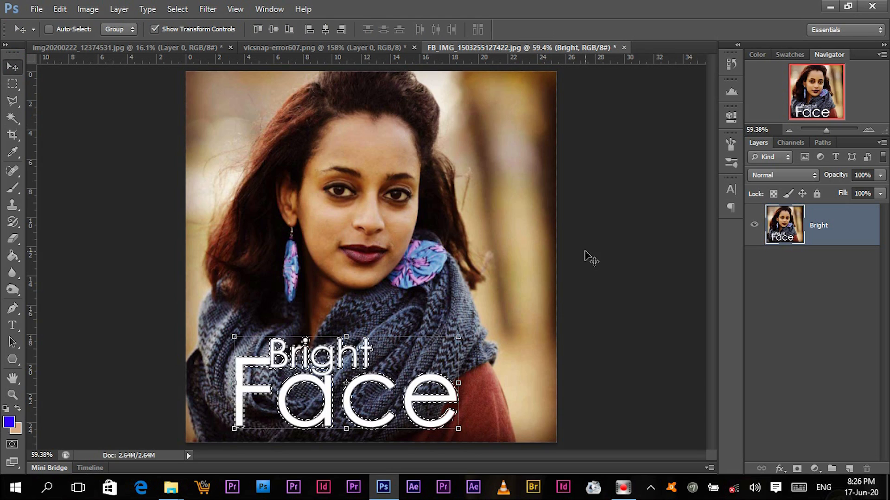
{"action": "key", "text": "shift+F5"}
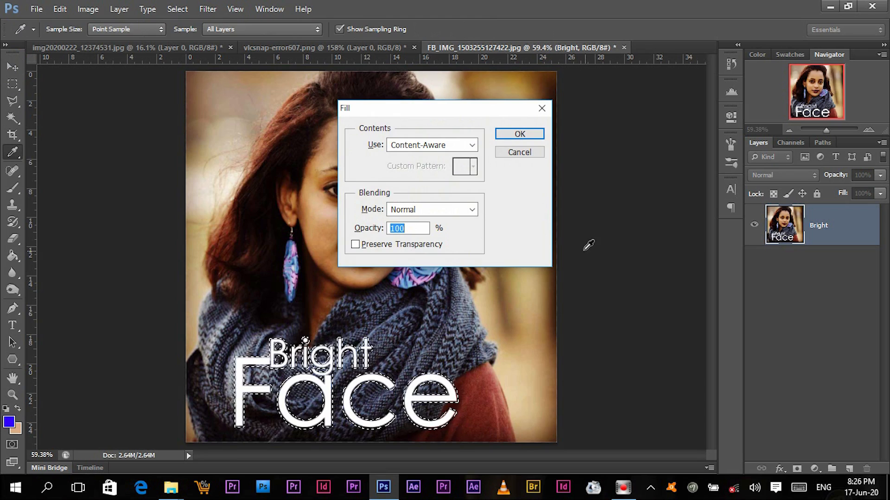
{"action": "left_click", "coordinate": [545, 111]}
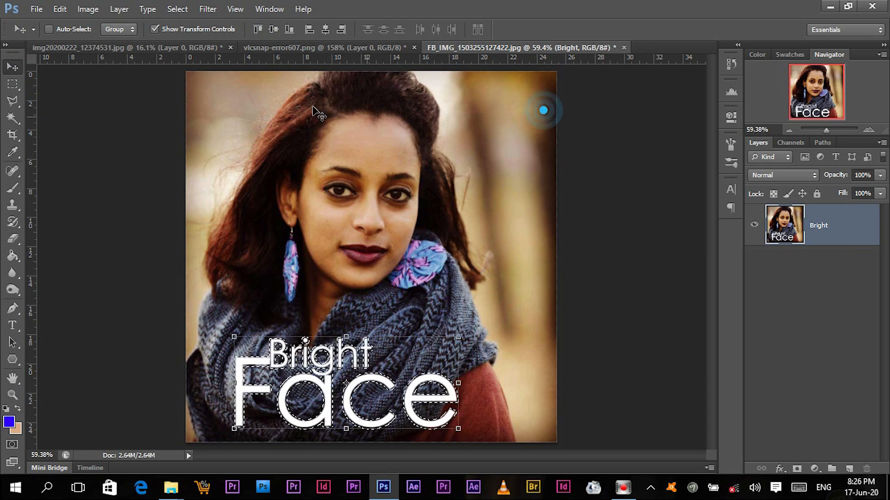
Fill the selected "Bright Face" letters using Content-Aware contents and clear the selection.
{"action": "left_click", "coordinate": [82, 11]}
{"action": "mouse_move", "coordinate": [63, 10]}
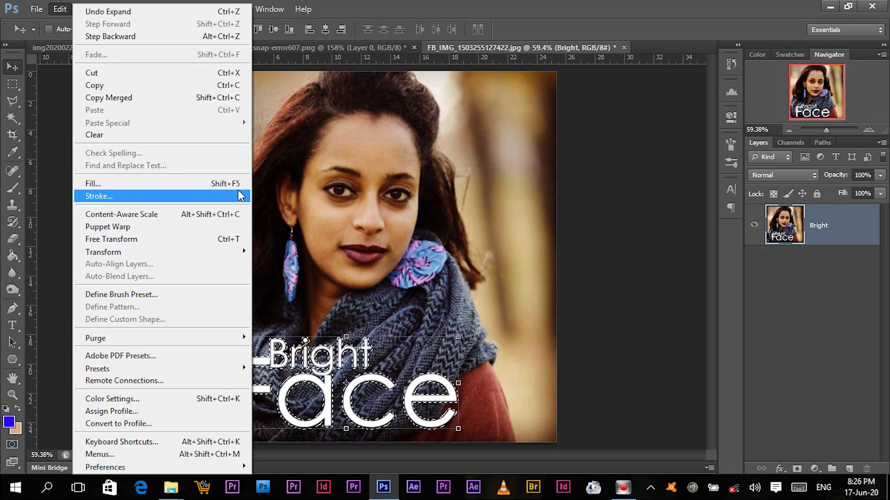
{"action": "left_click", "coordinate": [116, 184]}
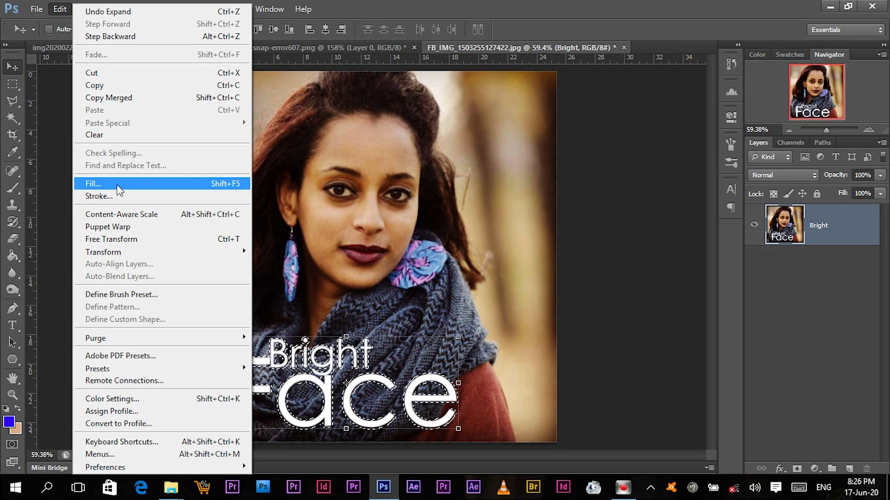
{"action": "left_click", "coordinate": [472, 145]}
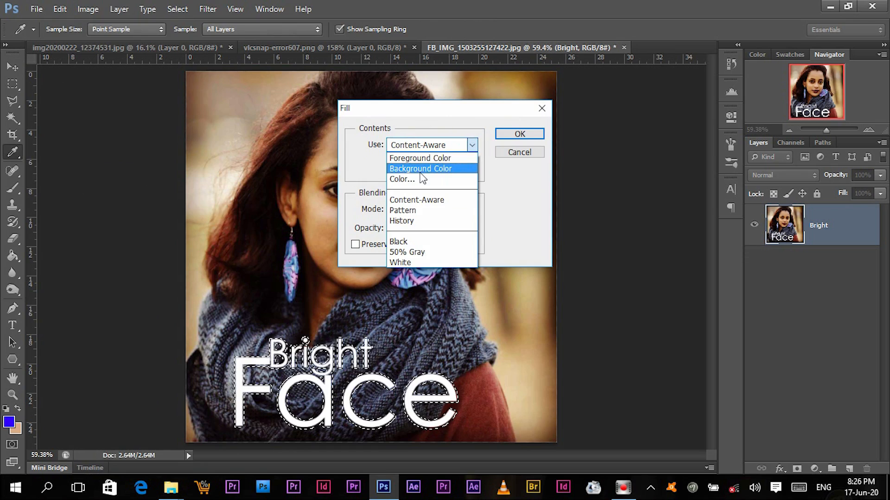
{"action": "left_click", "coordinate": [425, 169]}
{"action": "left_click", "coordinate": [472, 145]}
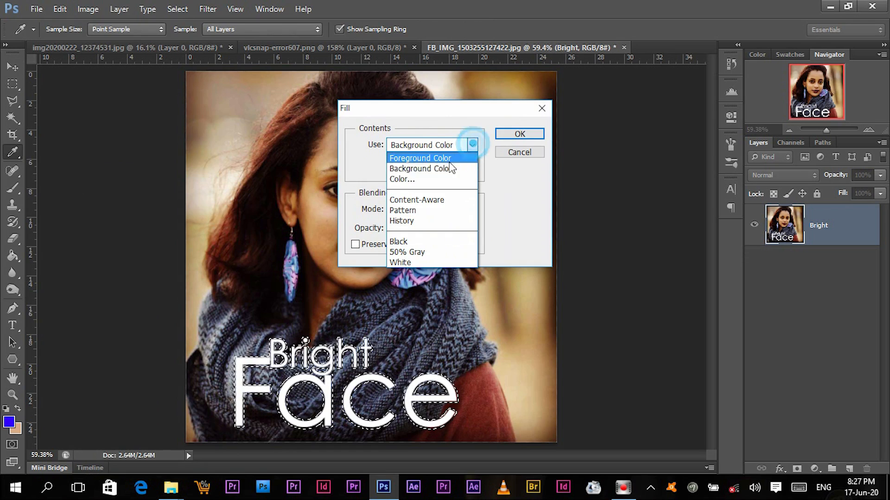
{"action": "left_click", "coordinate": [429, 200]}
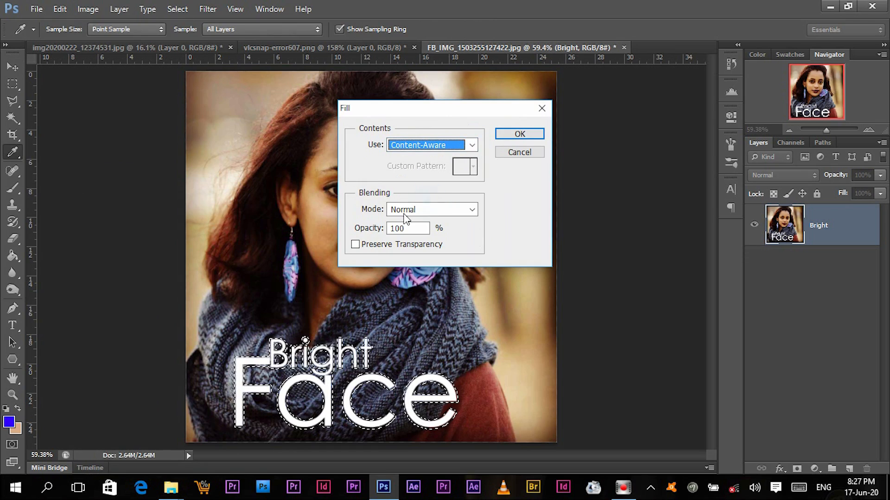
{"action": "left_click", "coordinate": [515, 134]}
{"action": "key", "text": "v"}
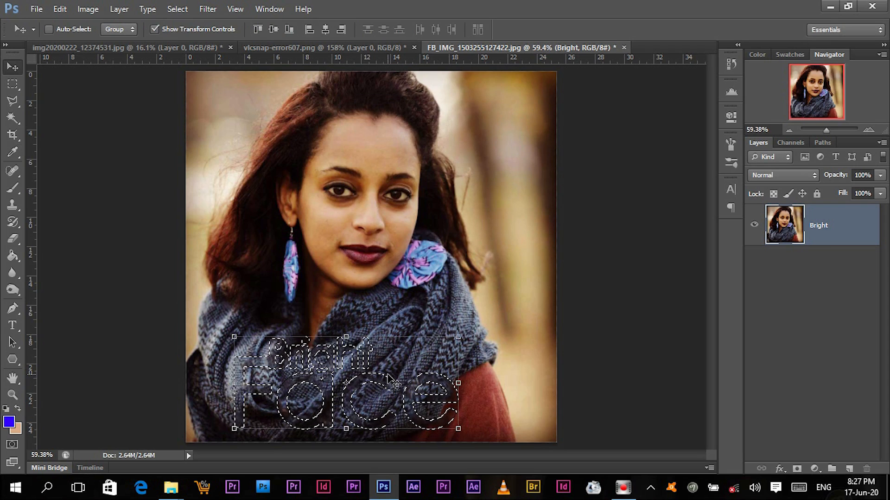
{"action": "key", "text": "ctrl+d"}
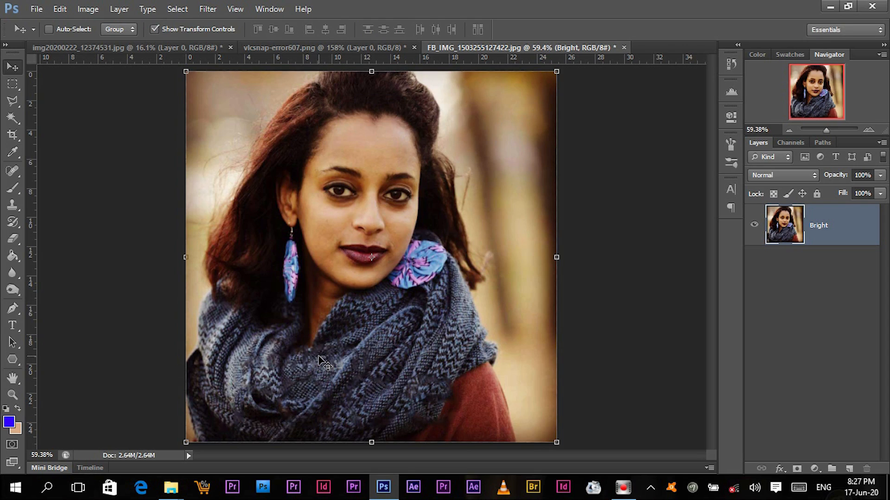
Inspect the filled scarf area up close where the letters were, and return to the whole photo.
{"action": "left_click", "coordinate": [302, 372], "text": "ctrl"}
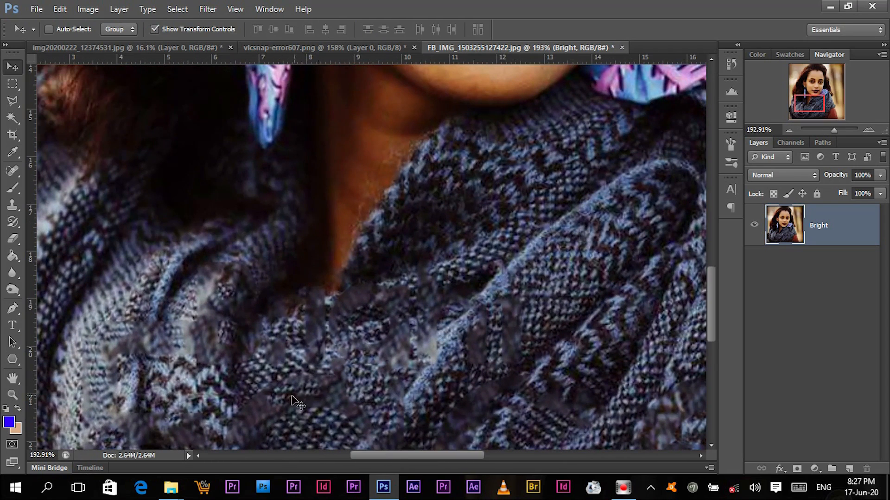
{"action": "left_click_drag", "start_coordinate": [303, 365], "coordinate": [364, 272]}
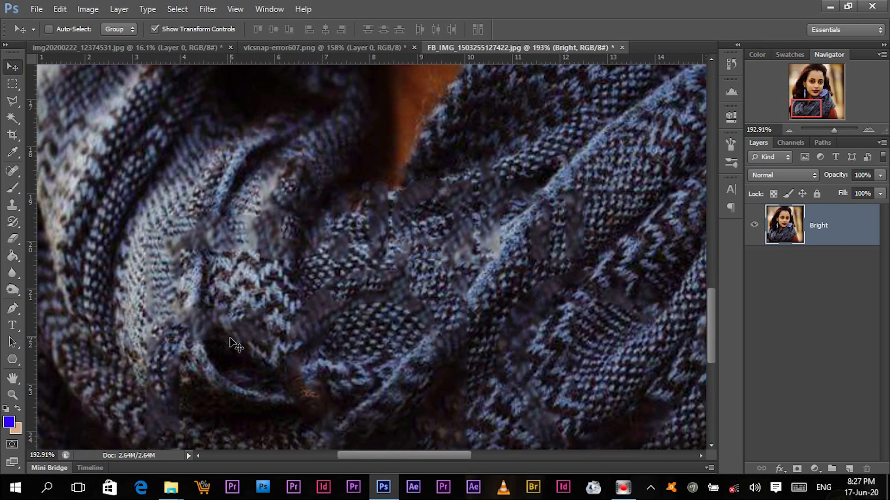
{"action": "key", "text": "ctrl+0"}
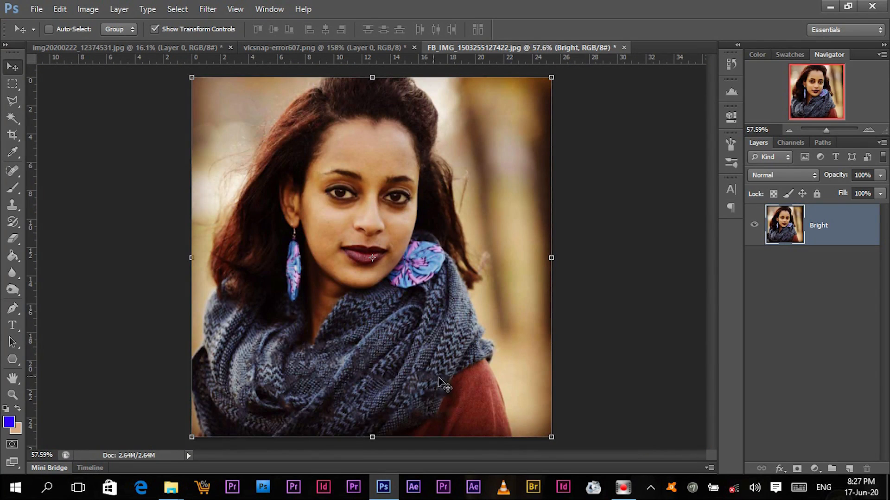